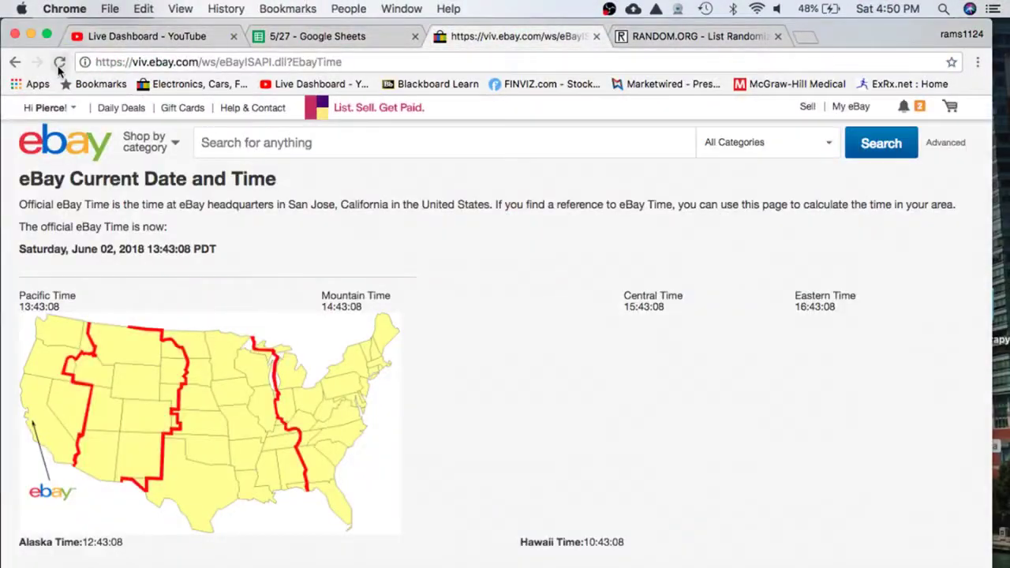
- Refresh eBay's official time page to 13:50:53 PDT and bring up the 5/27 spreadsheet
{"action": "left_click", "coordinate": [60, 63]}
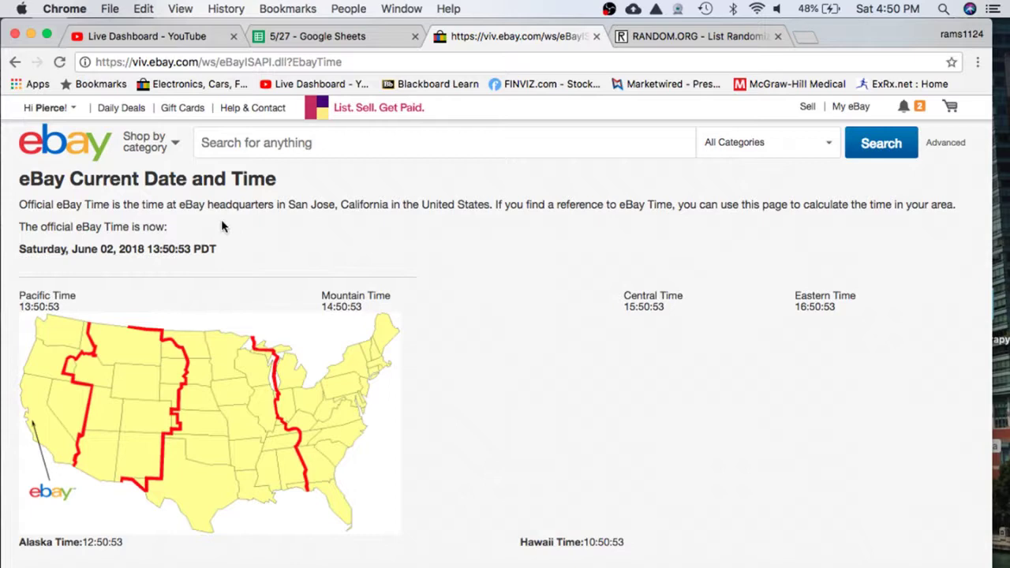
{"action": "left_click", "coordinate": [303, 36]}
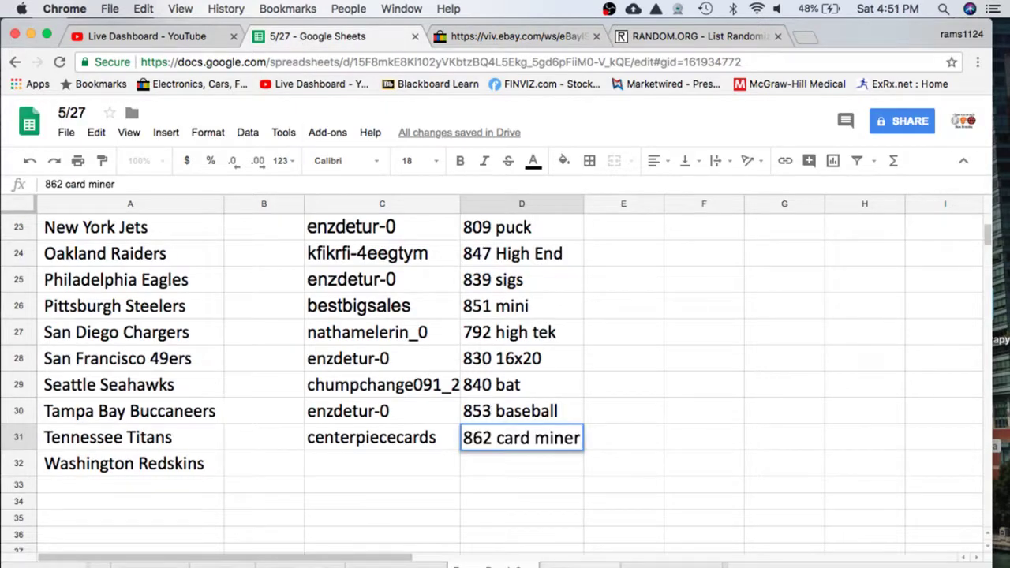
- Open the team-and-buyer sheet and look through the buyers for all 32 teams
{"action": "left_click", "coordinate": [566, 563]}
{"action": "scroll", "coordinate": [458, 391], "scroll_direction": "up", "scroll_amount": 10}
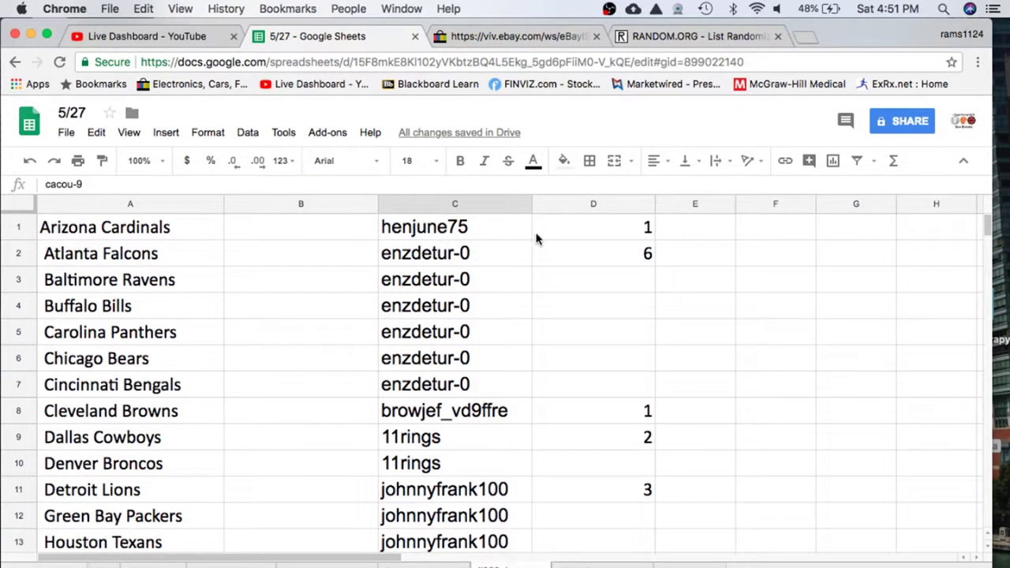
{"action": "left_click", "coordinate": [474, 255]}
{"action": "scroll", "coordinate": [460, 335], "scroll_direction": "down", "scroll_amount": 1}
{"action": "scroll", "coordinate": [460, 336], "scroll_direction": "down", "scroll_amount": 2}
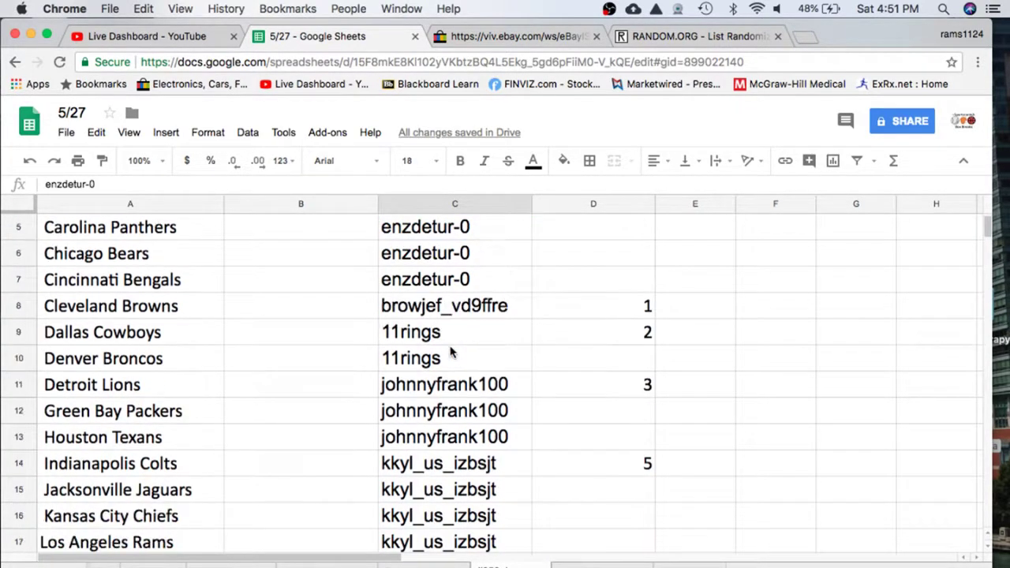
{"action": "scroll", "coordinate": [454, 339], "scroll_direction": "down", "scroll_amount": 2}
{"action": "scroll", "coordinate": [472, 348], "scroll_direction": "down", "scroll_amount": 2}
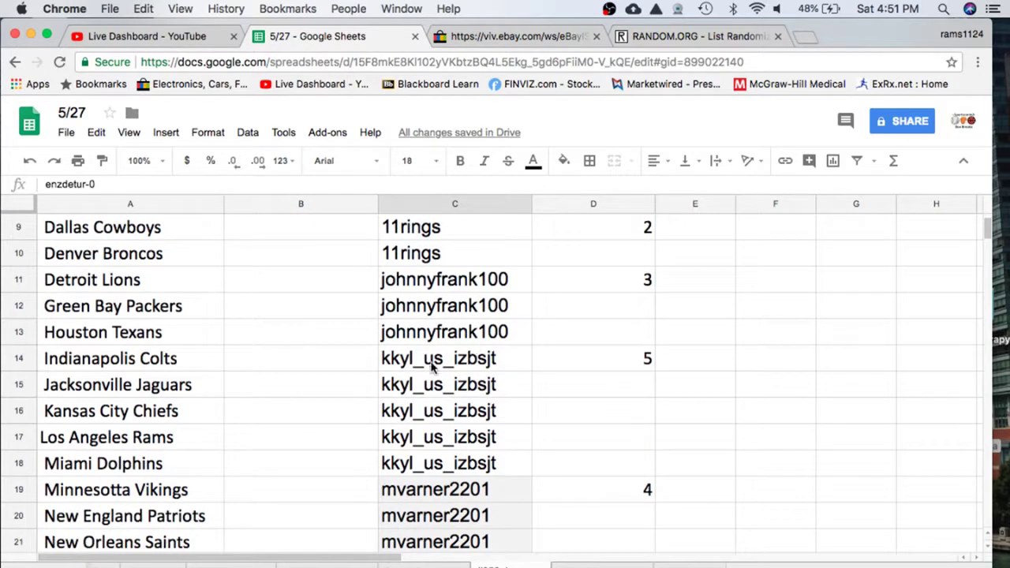
{"action": "scroll", "coordinate": [454, 359], "scroll_direction": "down", "scroll_amount": 1}
{"action": "scroll", "coordinate": [455, 337], "scroll_direction": "down", "scroll_amount": 2}
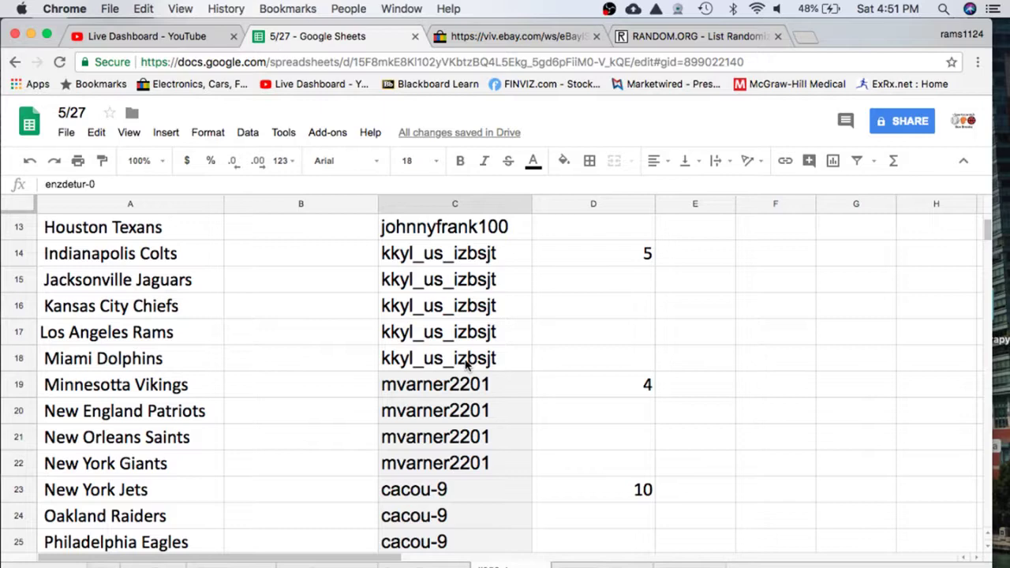
{"action": "scroll", "coordinate": [466, 365], "scroll_direction": "down", "scroll_amount": 2}
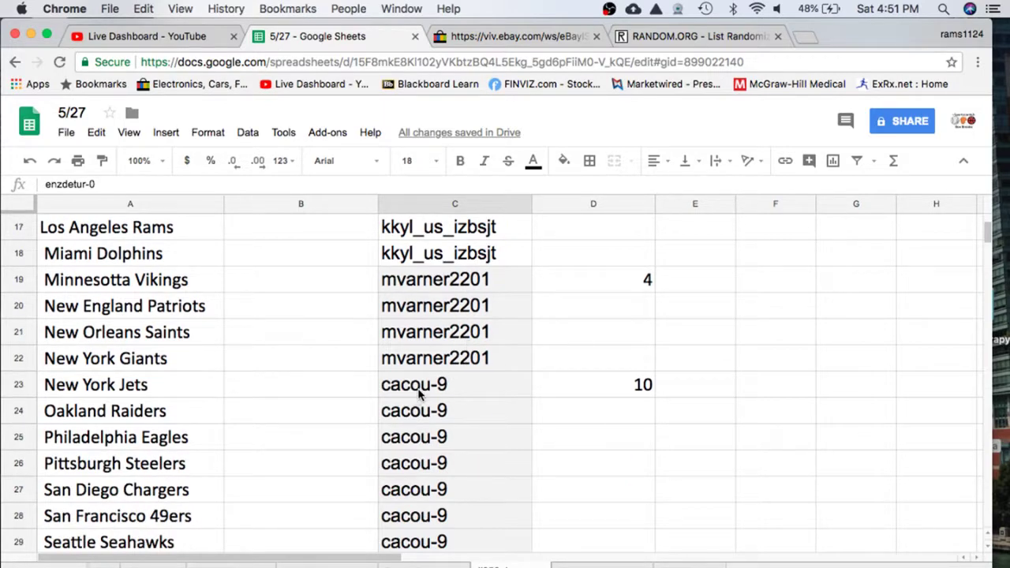
{"action": "scroll", "coordinate": [418, 395], "scroll_direction": "down", "scroll_amount": 4}
- Copy the entire buyer column C to the clipboard
{"action": "left_click", "coordinate": [414, 202]}
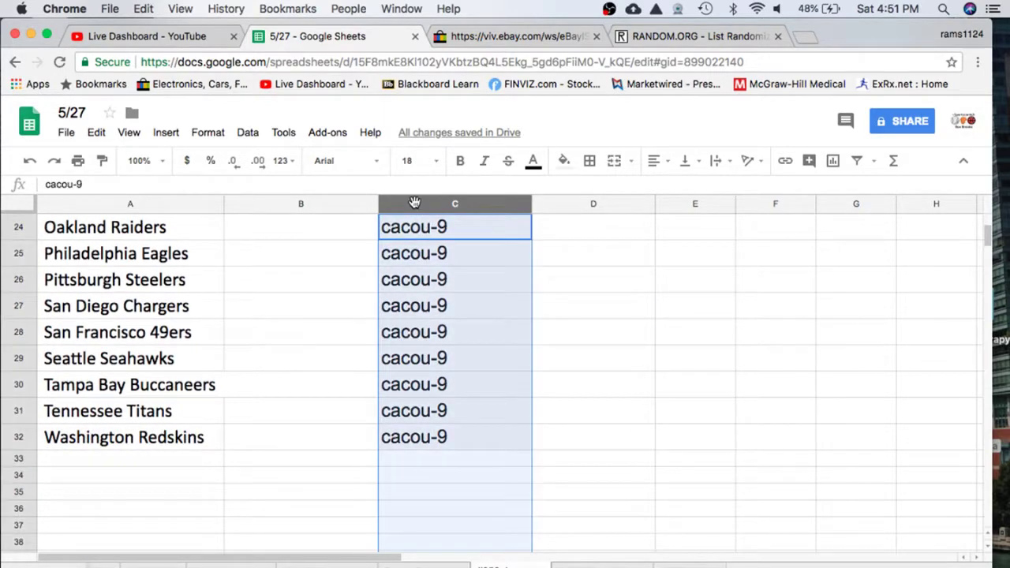
{"action": "key", "text": "super+c"}
{"action": "scroll", "coordinate": [450, 359], "scroll_direction": "up", "scroll_amount": 10}
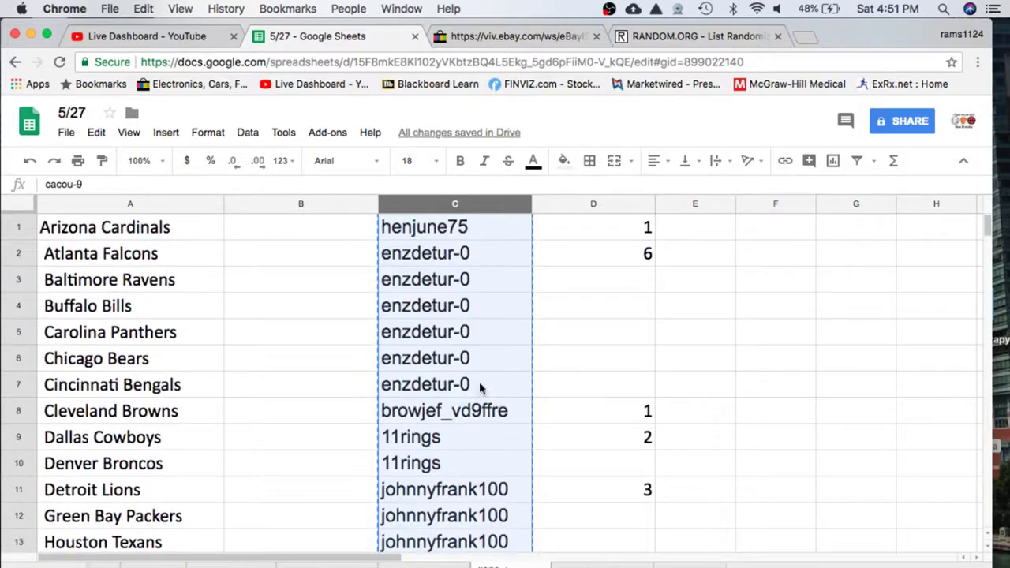
- Reload RANDOM.ORG's List Randomizer to a blank form and enter the 32 buyer names
{"action": "left_click", "coordinate": [639, 37]}
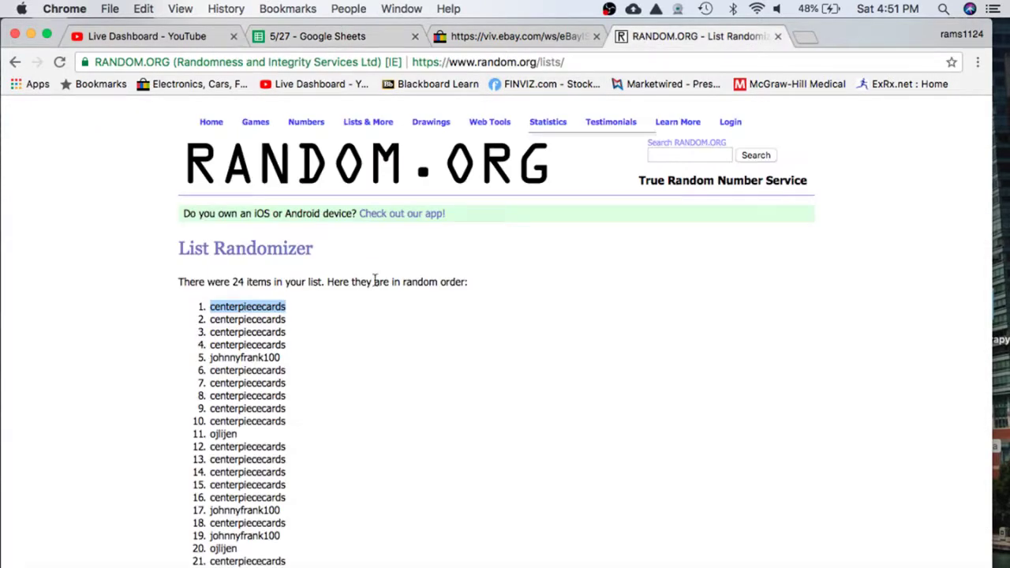
{"action": "left_click", "coordinate": [466, 63]}
{"action": "key", "text": "Return"}
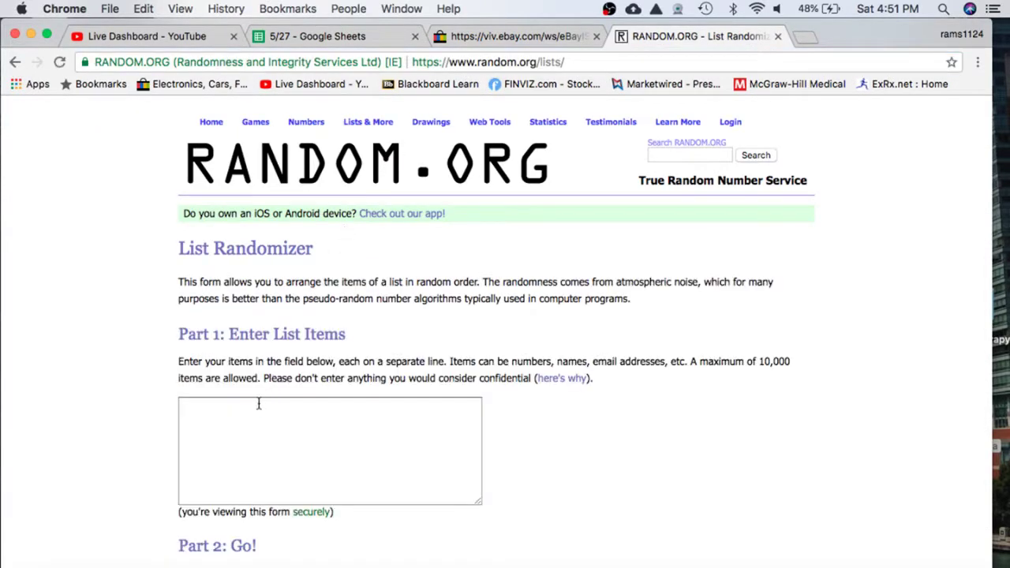
{"action": "left_click", "coordinate": [236, 433]}
{"action": "scroll", "coordinate": [177, 419], "scroll_direction": "down", "scroll_amount": 3}
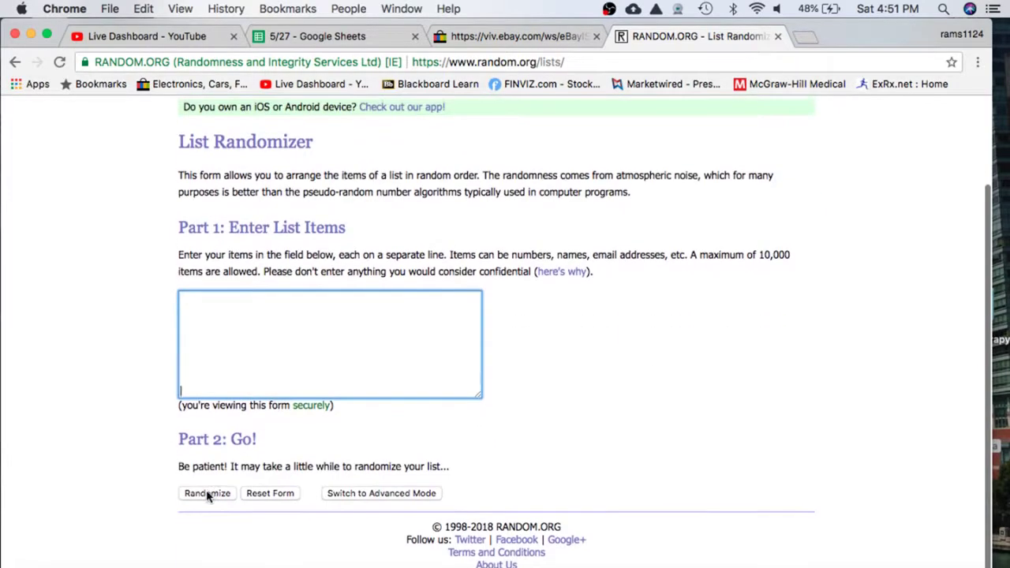
- Shuffle the 32 buyer names five times with Randomize and Again!
{"action": "left_click", "coordinate": [208, 492]}
{"action": "scroll", "coordinate": [175, 421], "scroll_direction": "down", "scroll_amount": 5}
{"action": "left_click", "coordinate": [203, 496]}
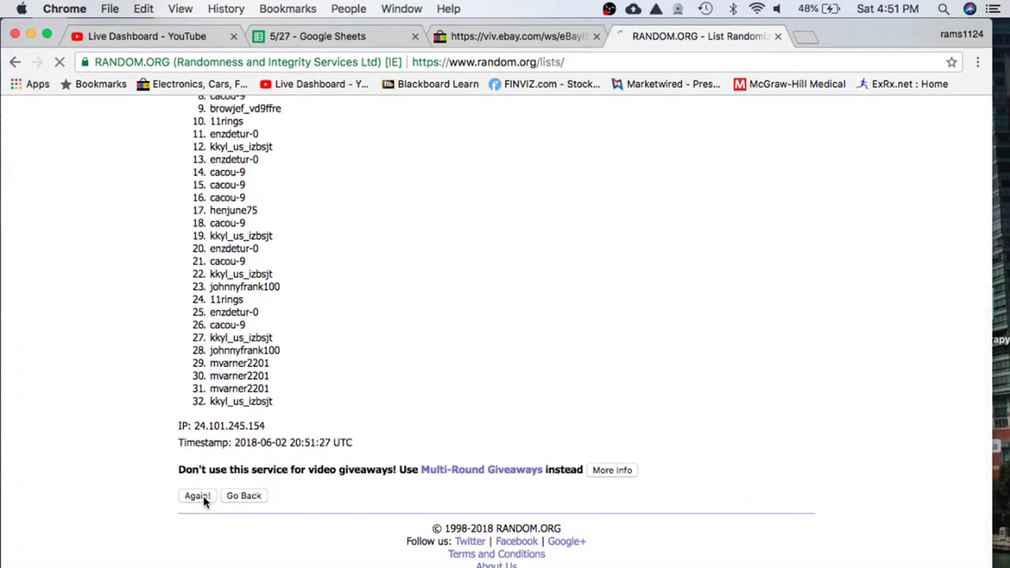
{"action": "left_click", "coordinate": [199, 491]}
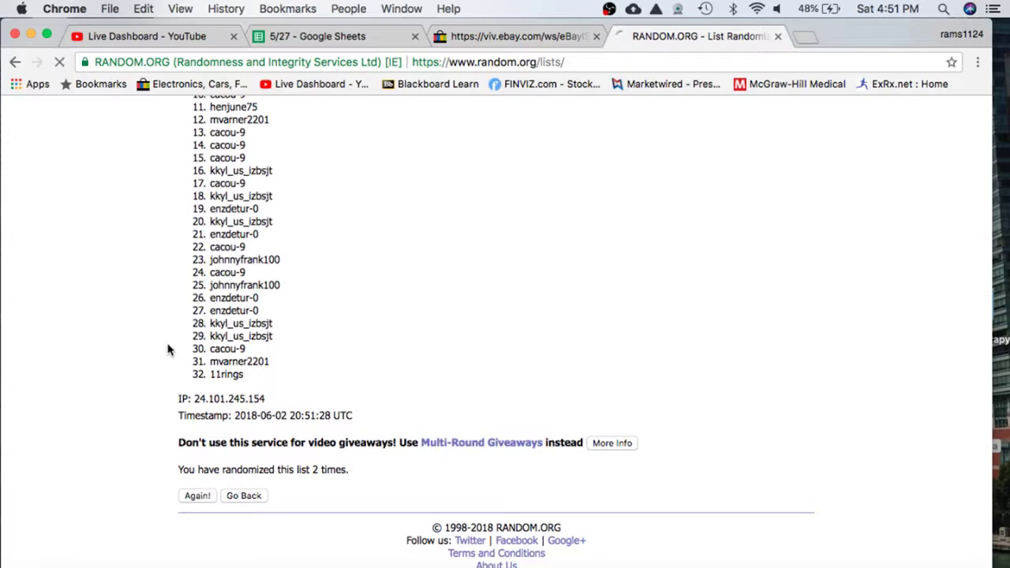
{"action": "scroll", "coordinate": [155, 331], "scroll_direction": "down", "scroll_amount": 5}
{"action": "left_click", "coordinate": [197, 495]}
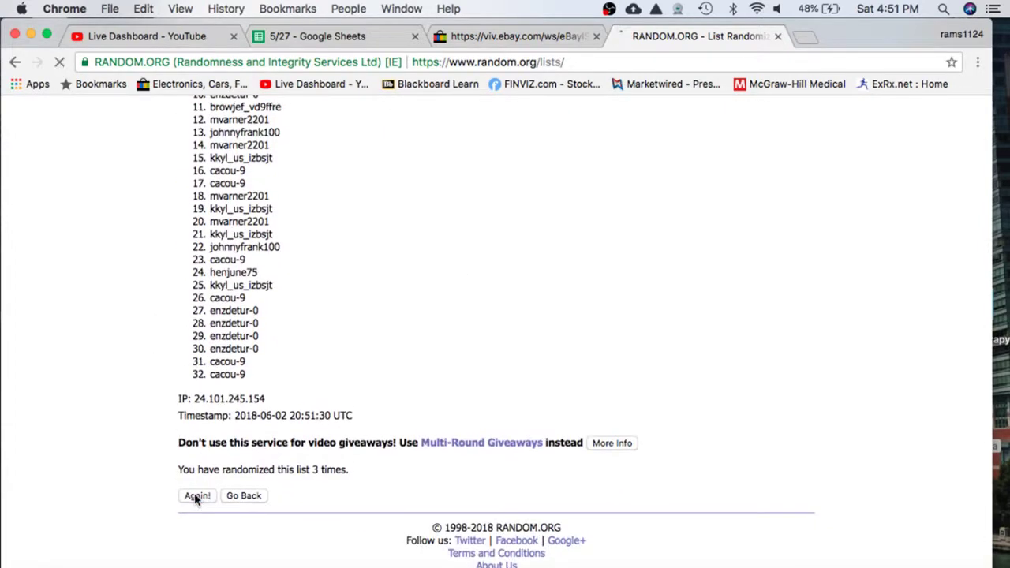
{"action": "left_click", "coordinate": [189, 497]}
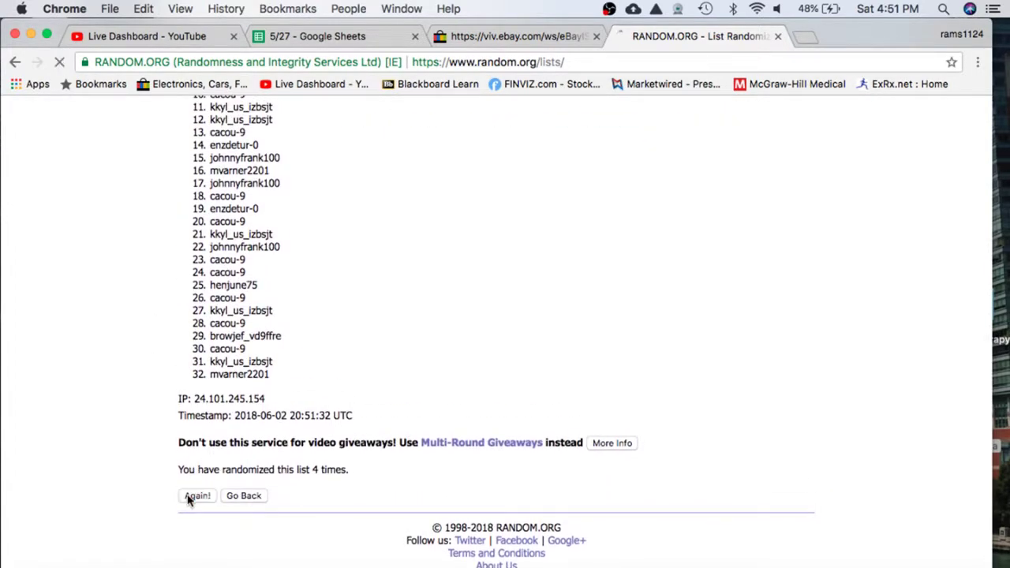
- Copy the final shuffled list of buyer names and return to the 5/27 sheet
{"action": "mouse_move", "coordinate": [210, 310]}
{"action": "left_mouse_down"}
{"action": "mouse_move", "coordinate": [253, 329]}
{"action": "mouse_move", "coordinate": [278, 384]}
{"action": "left_mouse_up"}
{"action": "key", "text": "super+c"}
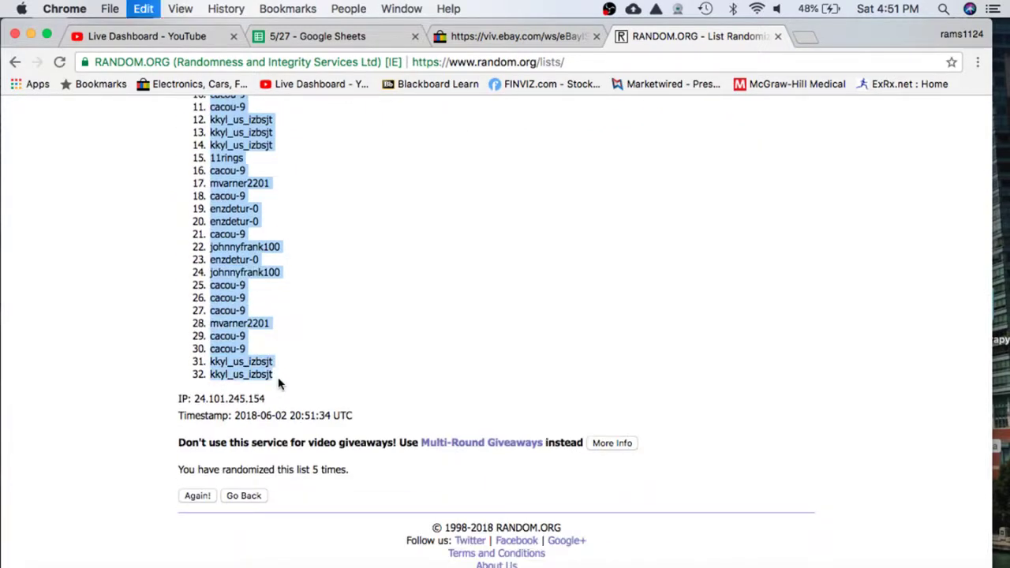
{"action": "left_click", "coordinate": [365, 33]}
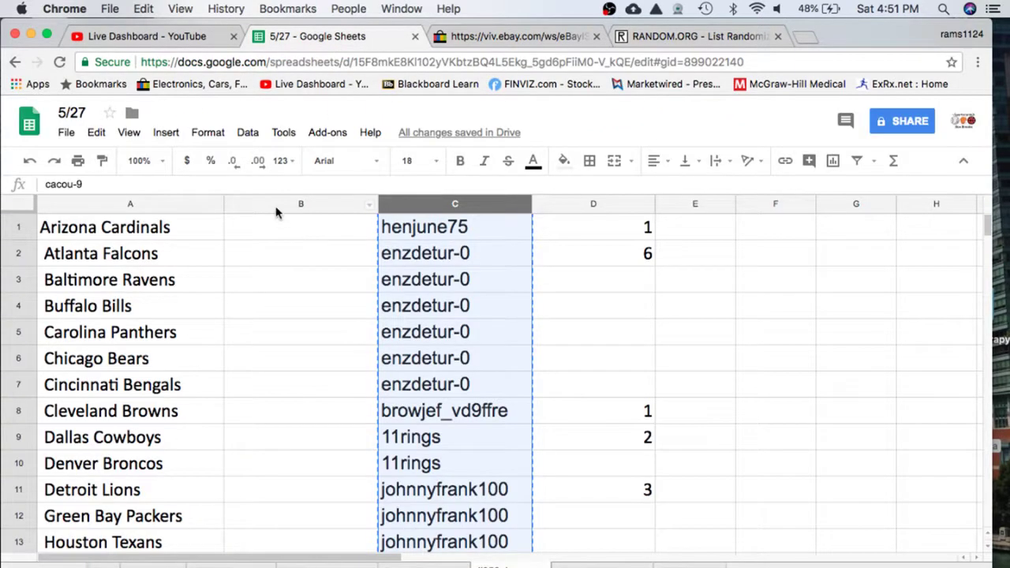
{"action": "left_click", "coordinate": [277, 208]}
{"action": "key", "text": "super+v"}
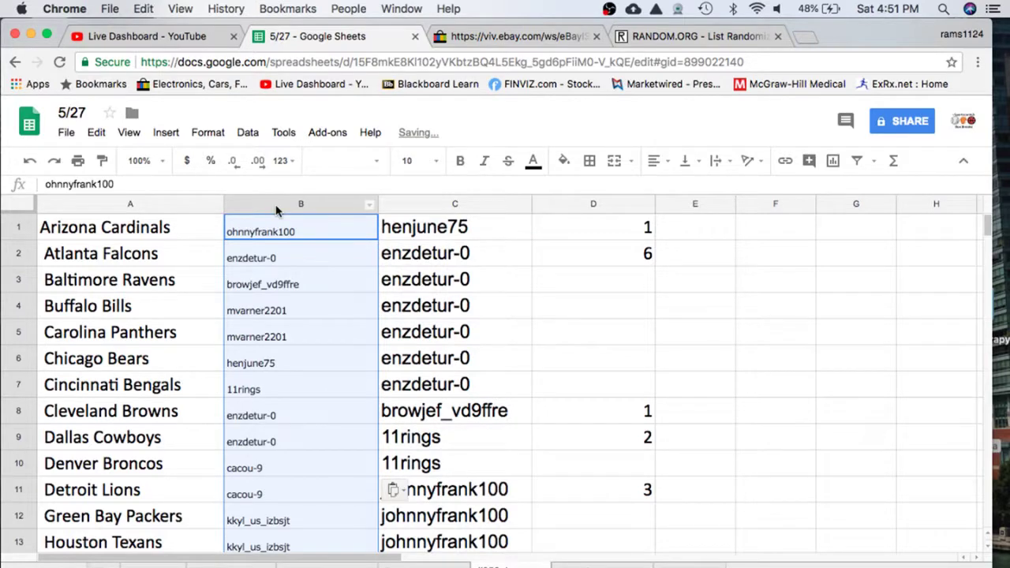
{"action": "left_click", "coordinate": [409, 161]}
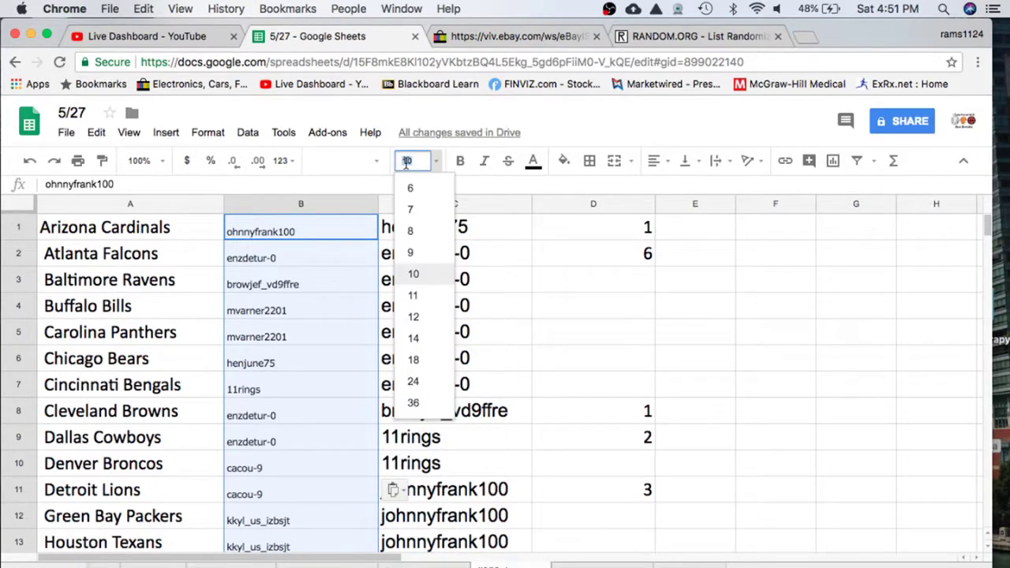
{"action": "left_click", "coordinate": [419, 360]}
{"action": "left_click", "coordinate": [291, 231]}
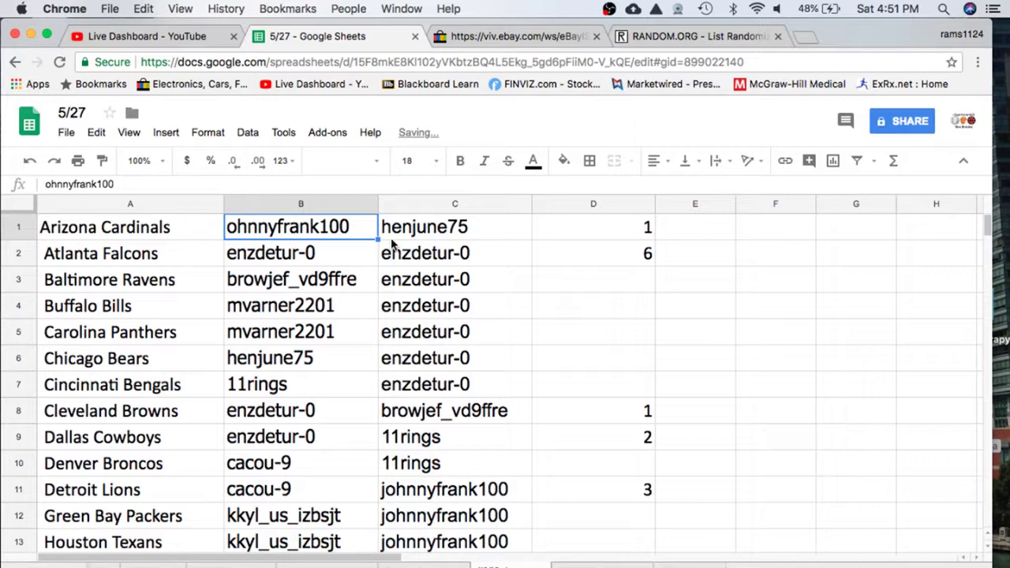
{"action": "key", "text": "Down"}
{"action": "key", "text": "Down"}
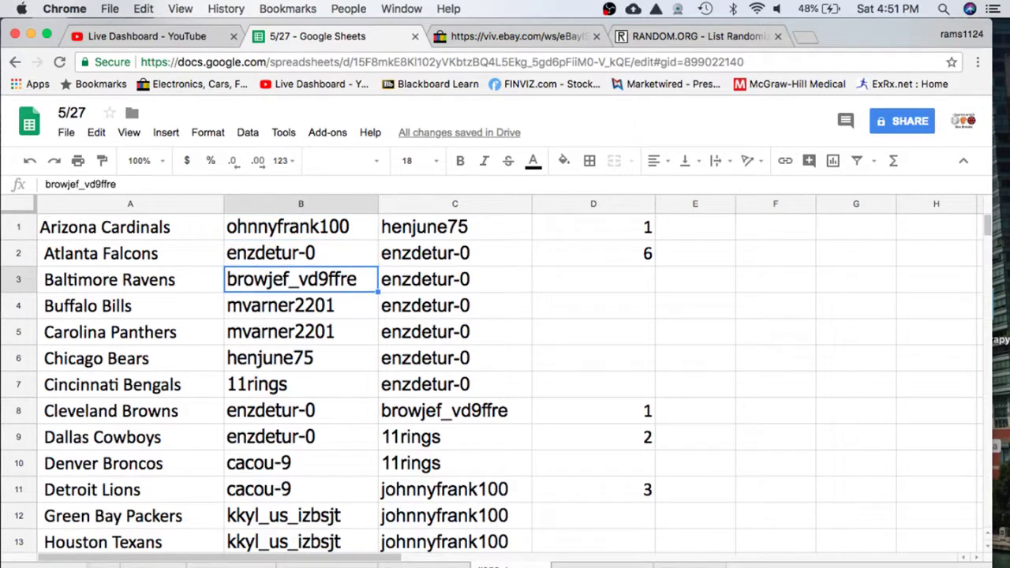
{"action": "key", "text": "Down"}
{"action": "key", "text": "Down"}
{"action": "key", "text": "Down"}
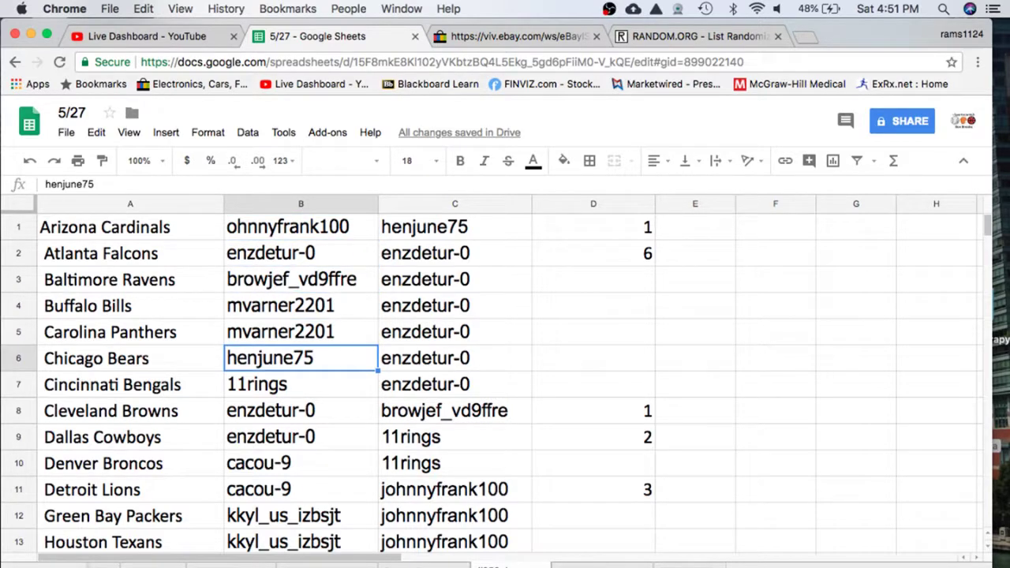
{"action": "key", "text": "Down"}
{"action": "key", "text": "Down"}
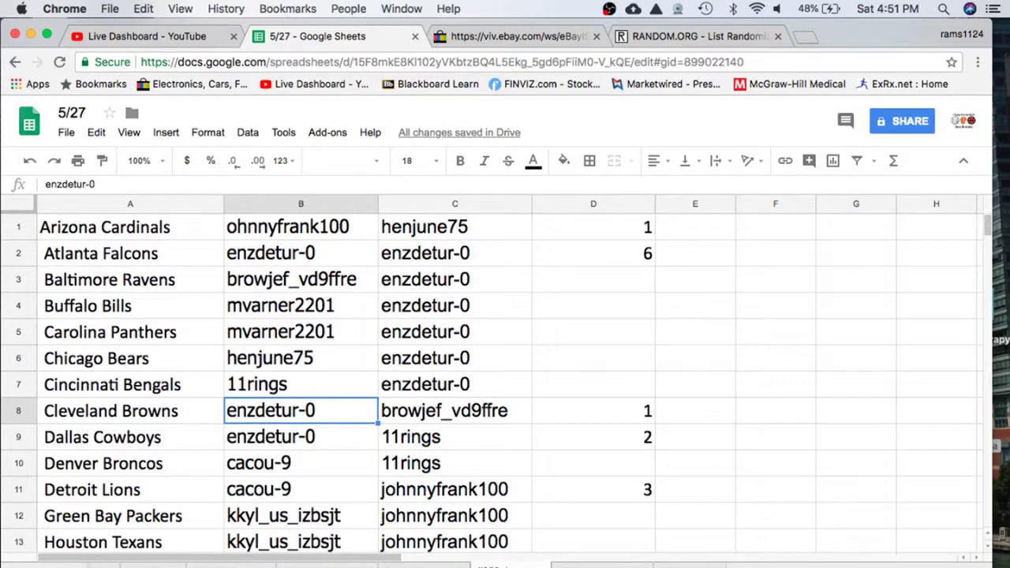
{"action": "key", "text": "Down"}
{"action": "key", "text": "Down"}
{"action": "key", "text": "Down"}
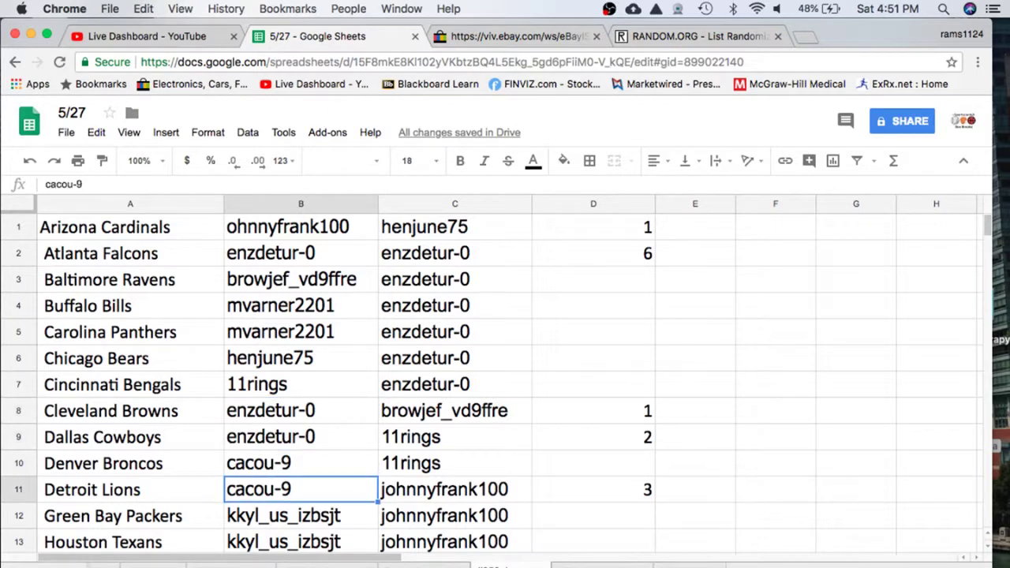
{"action": "scroll", "coordinate": [505, 379], "scroll_direction": "down", "scroll_amount": 5}
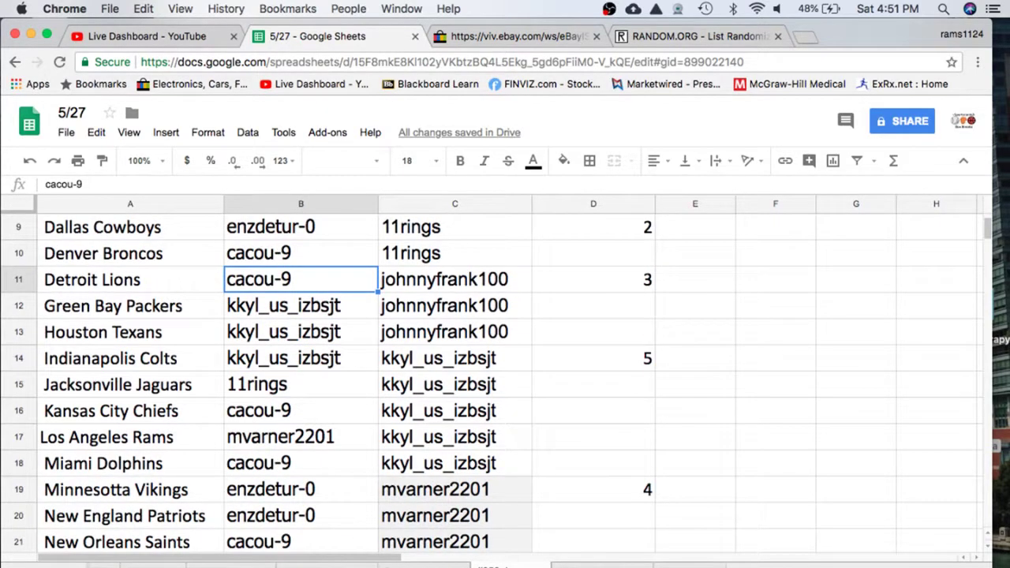
{"action": "key", "text": "Down"}
{"action": "key", "text": "Down"}
{"action": "key", "text": "Down"}
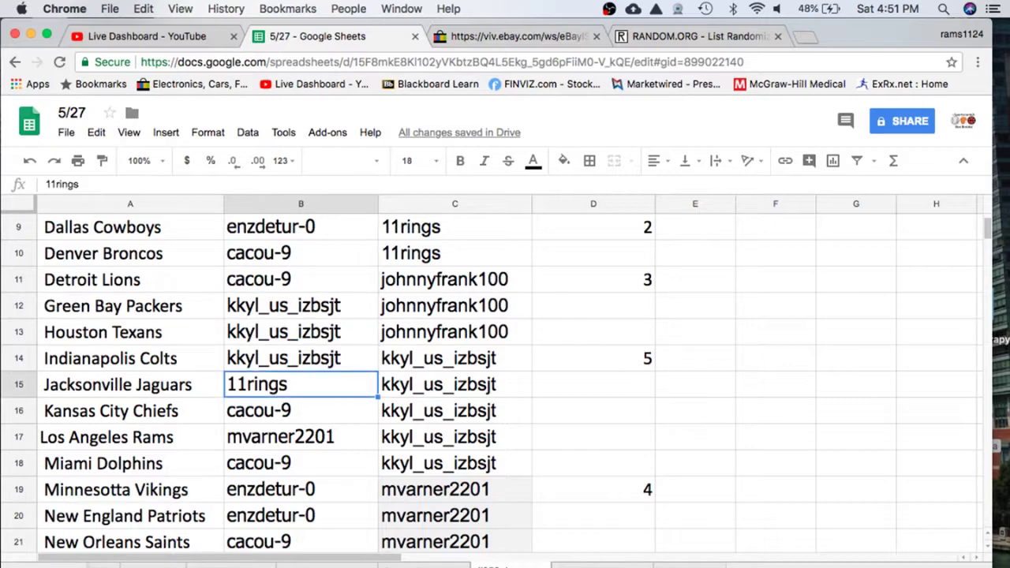
{"action": "key", "text": "Down"}
{"action": "scroll", "coordinate": [345, 354], "scroll_direction": "down", "scroll_amount": 3}
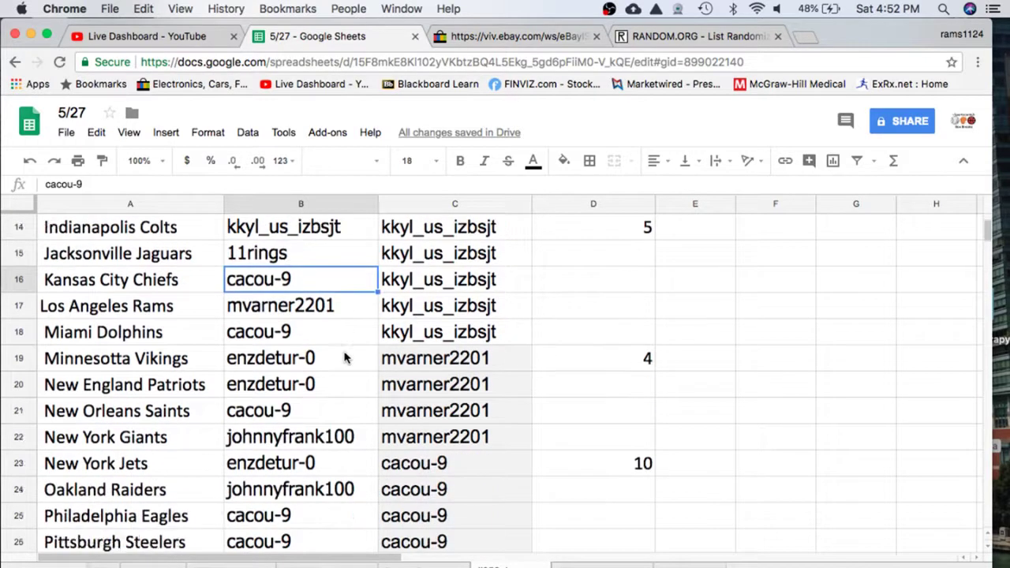
{"action": "key", "text": "Down"}
{"action": "key", "text": "Down"}
{"action": "key", "text": "Down"}
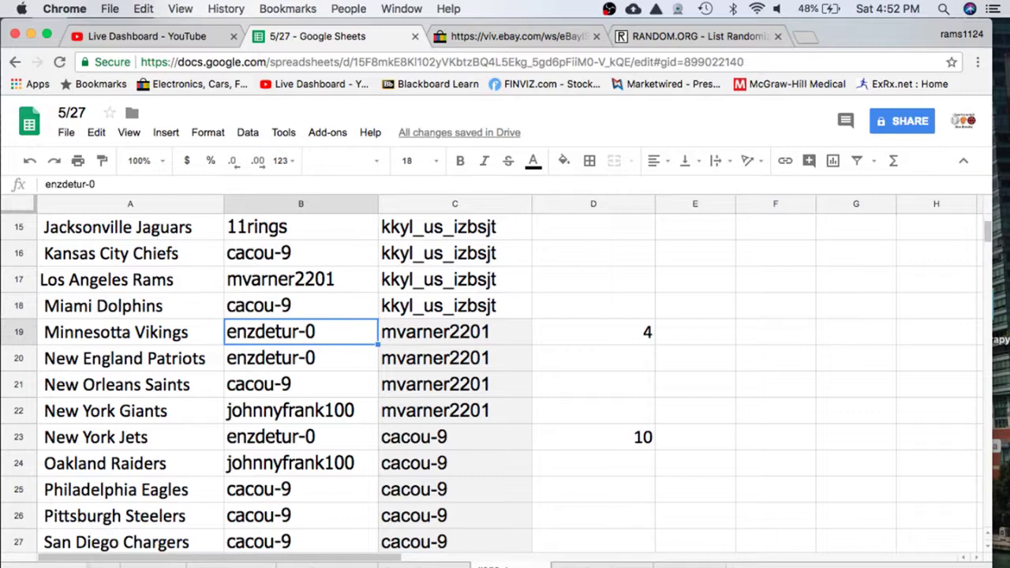
{"action": "key", "text": "Down"}
{"action": "key", "text": "Down"}
{"action": "key", "text": "Down"}
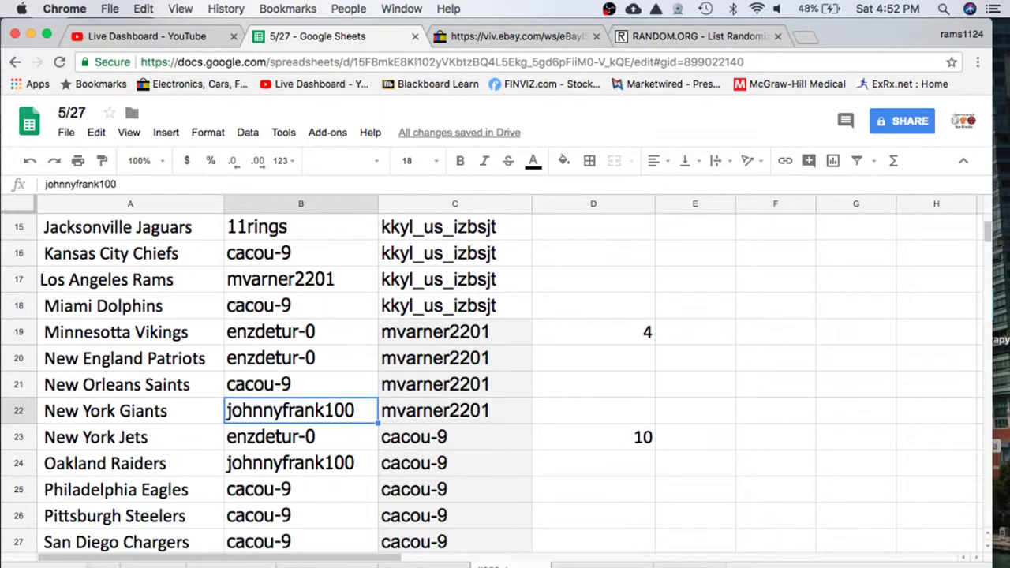
{"action": "key", "text": "Down"}
{"action": "key", "text": "Down"}
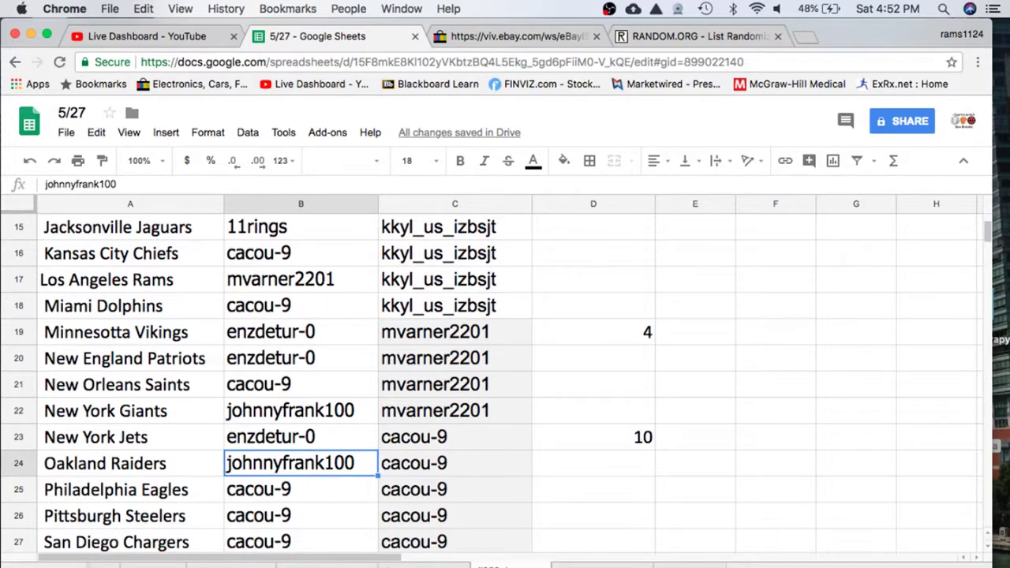
{"action": "scroll", "coordinate": [505, 379], "scroll_direction": "down", "scroll_amount": 5}
{"action": "key", "text": "Down"}
{"action": "key", "text": "Down"}
{"action": "key", "text": "Down"}
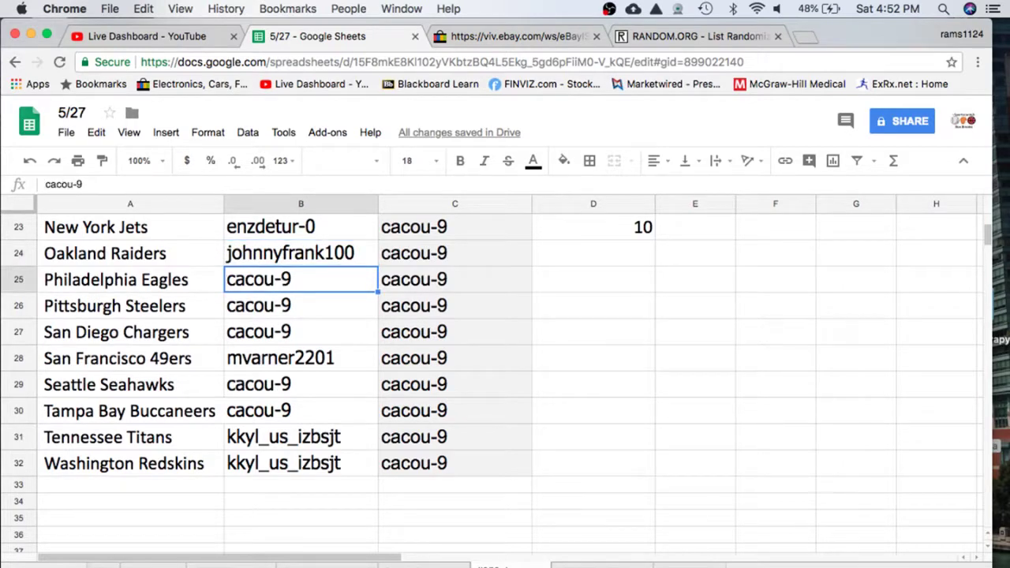
{"action": "key", "text": "Down"}
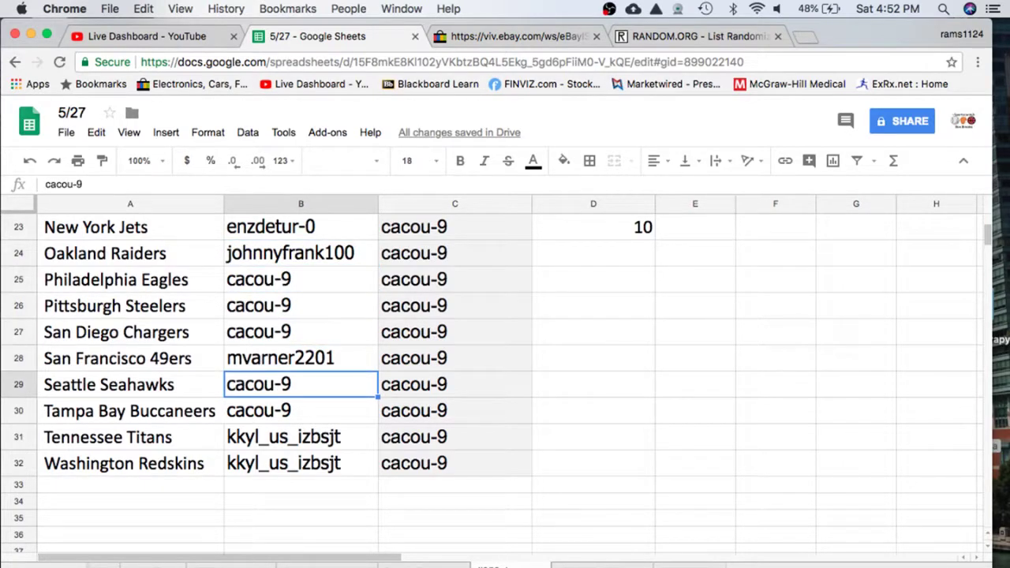
{"action": "key", "text": "Down"}
{"action": "key", "text": "Down"}
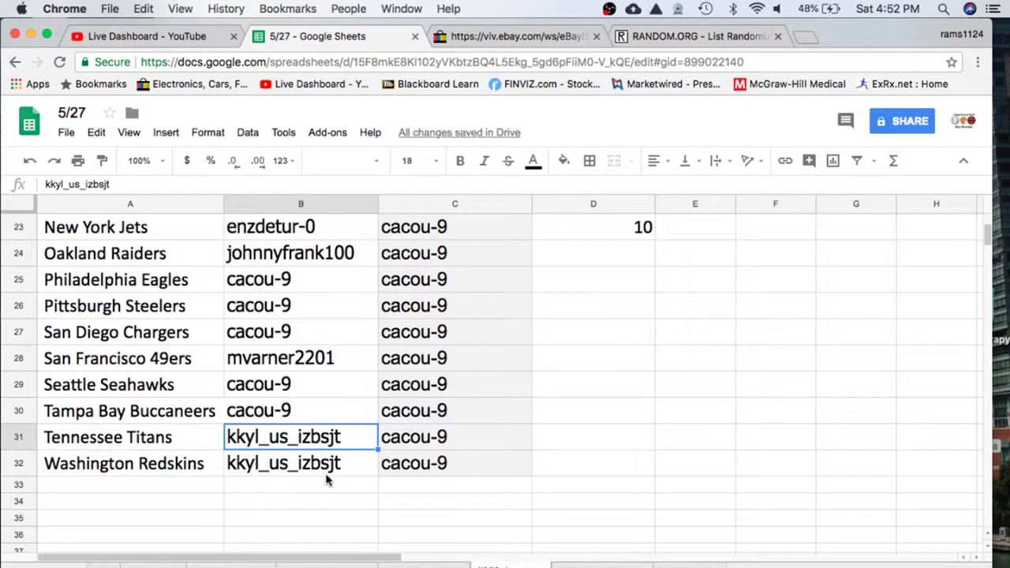
{"action": "scroll", "coordinate": [329, 481], "scroll_direction": "up", "scroll_amount": 5}
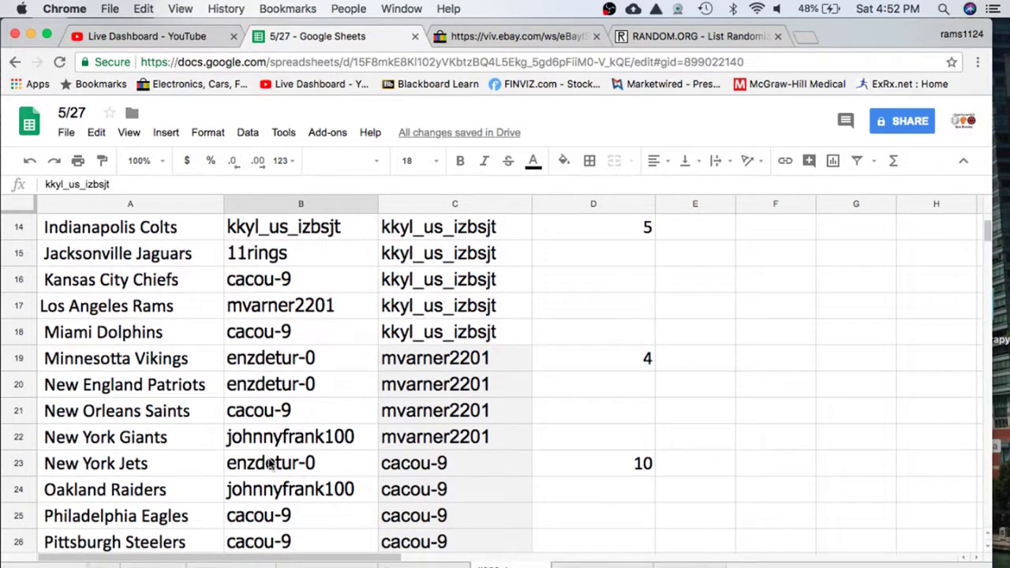
{"action": "scroll", "coordinate": [269, 465], "scroll_direction": "up", "scroll_amount": 7}
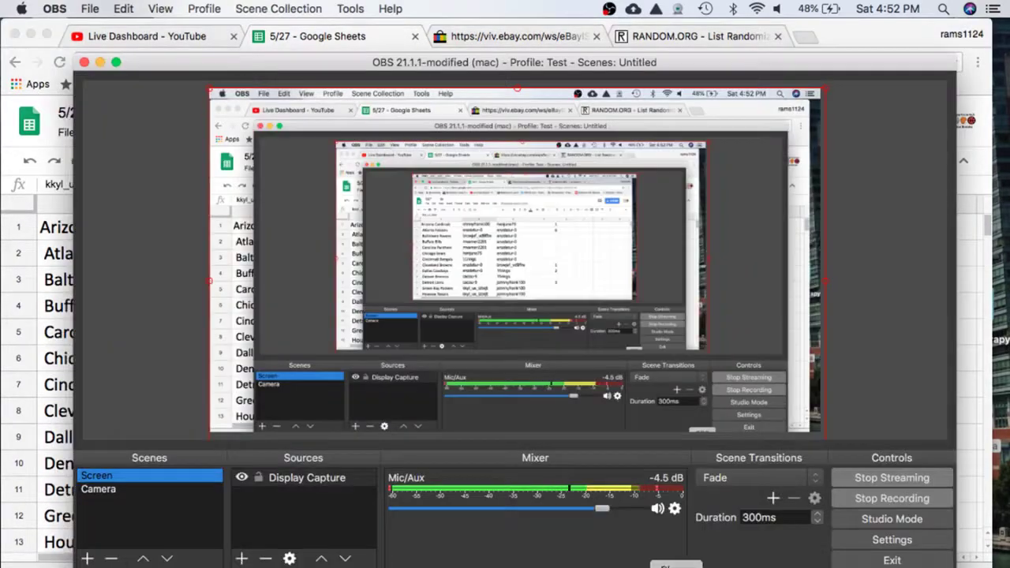
{"action": "left_click", "coordinate": [848, 563]}
{"action": "left_click", "coordinate": [93, 490]}
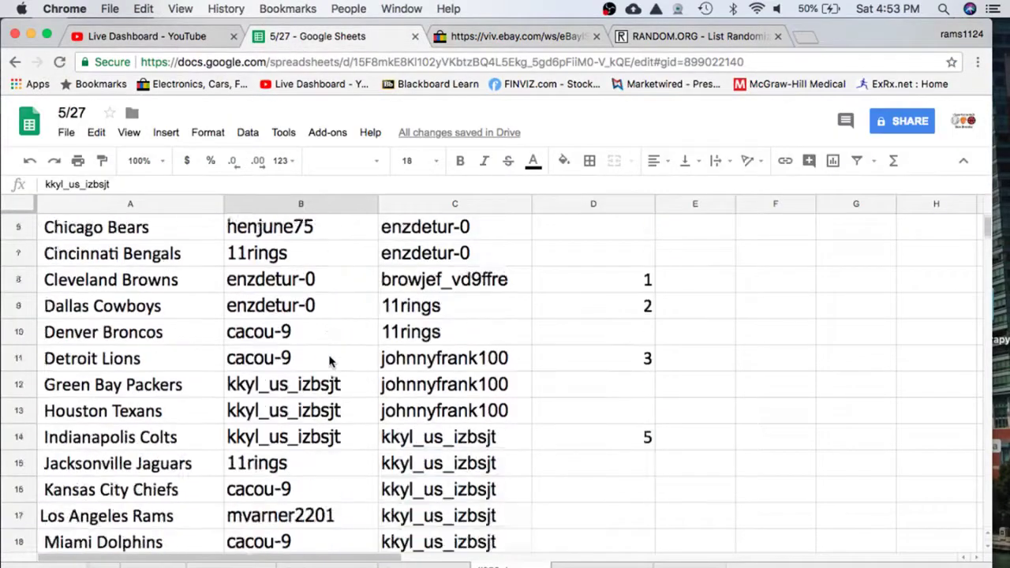
{"action": "left_click", "coordinate": [299, 442]}
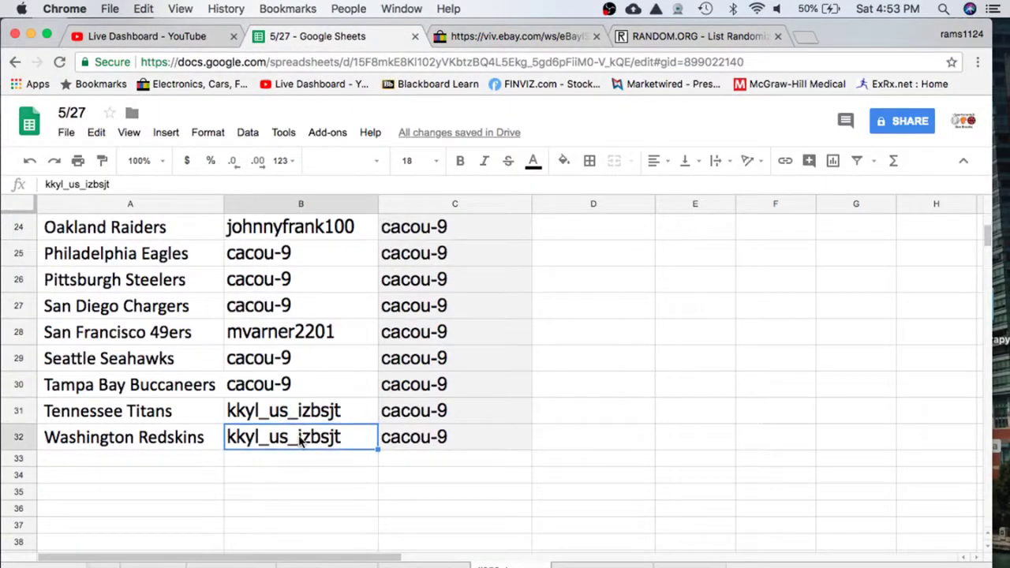
{"action": "left_click", "coordinate": [460, 161]}
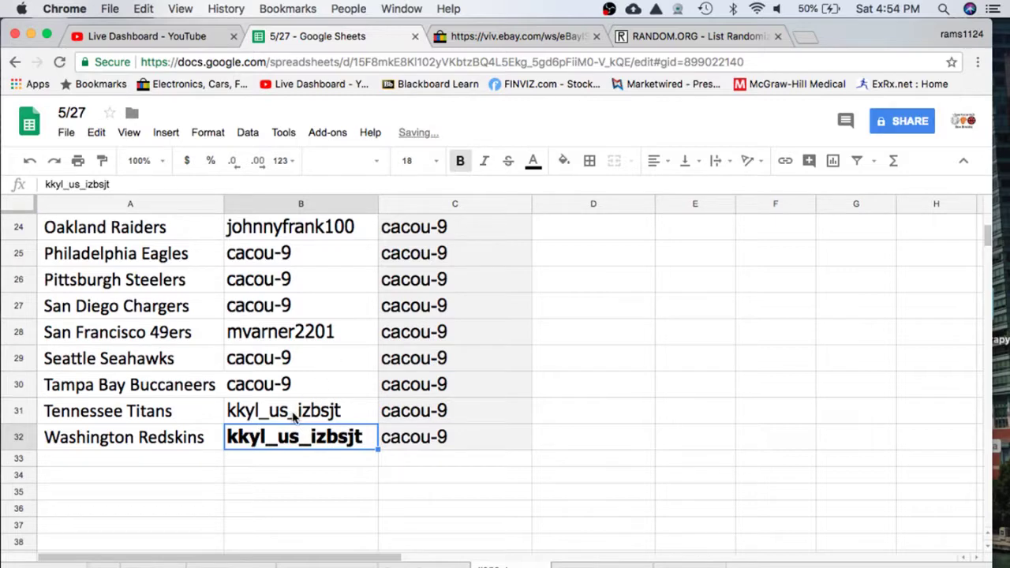
{"action": "scroll", "coordinate": [294, 418], "scroll_direction": "up", "scroll_amount": 1}
{"action": "scroll", "coordinate": [296, 434], "scroll_direction": "up", "scroll_amount": 2}
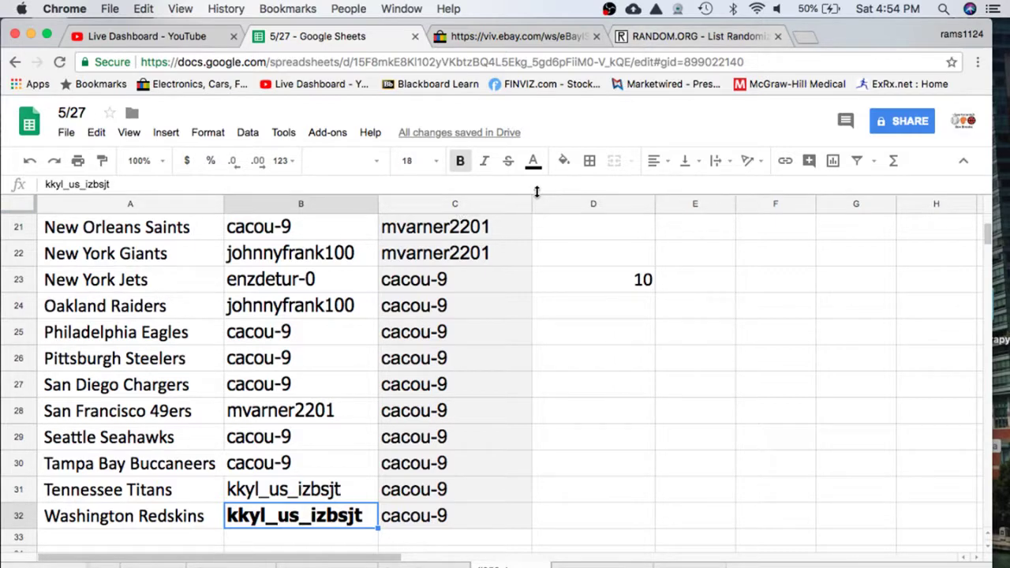
{"action": "left_click", "coordinate": [475, 206]}
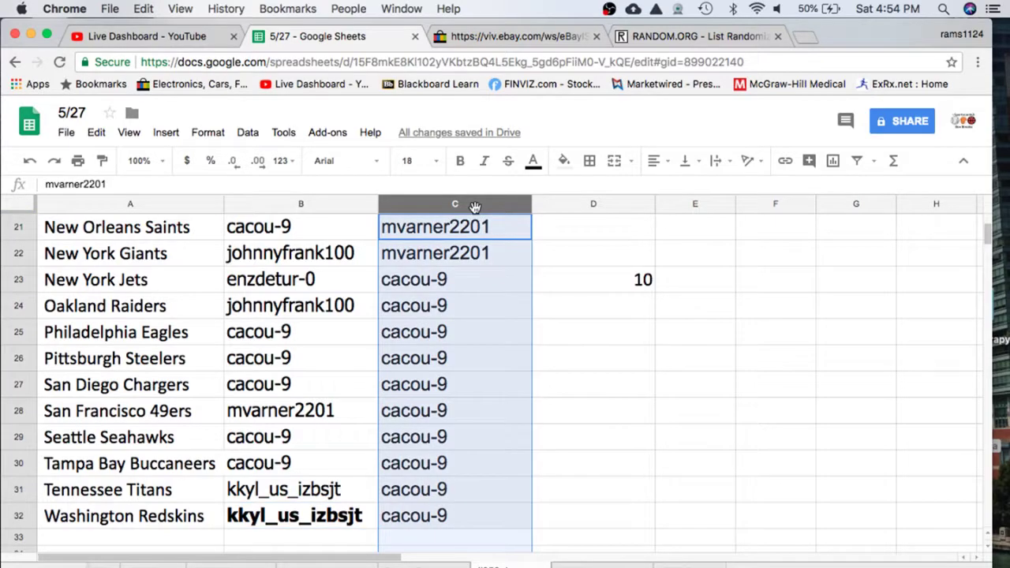
- Reload the RANDOM.ORG List Randomizer to a blank form and enter the buyer list
{"action": "scroll", "coordinate": [479, 361], "scroll_direction": "up", "scroll_amount": 10}
{"action": "left_click", "coordinate": [654, 43]}
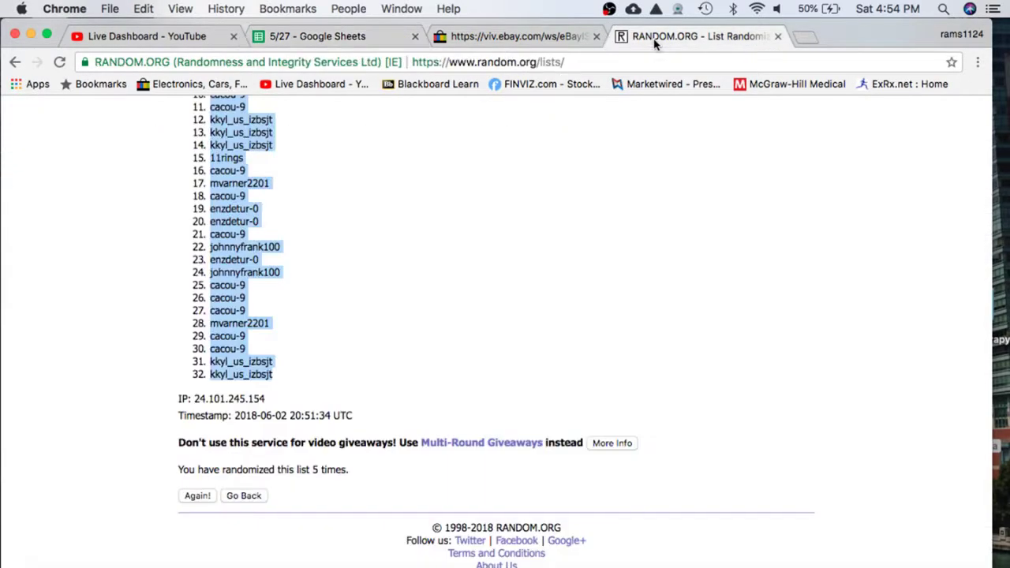
{"action": "left_click", "coordinate": [522, 57]}
{"action": "key", "text": "Return"}
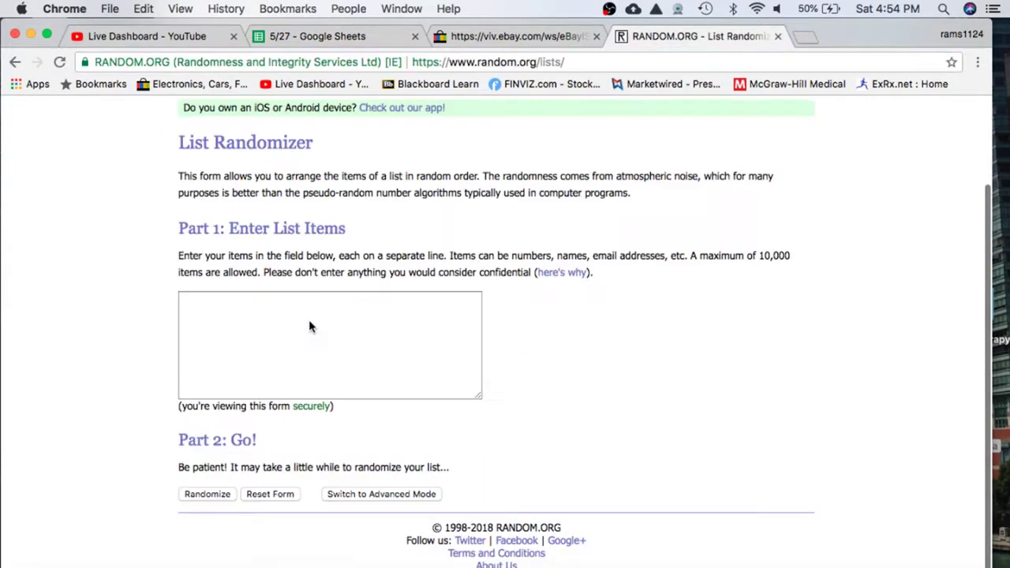
{"action": "left_click", "coordinate": [269, 346]}
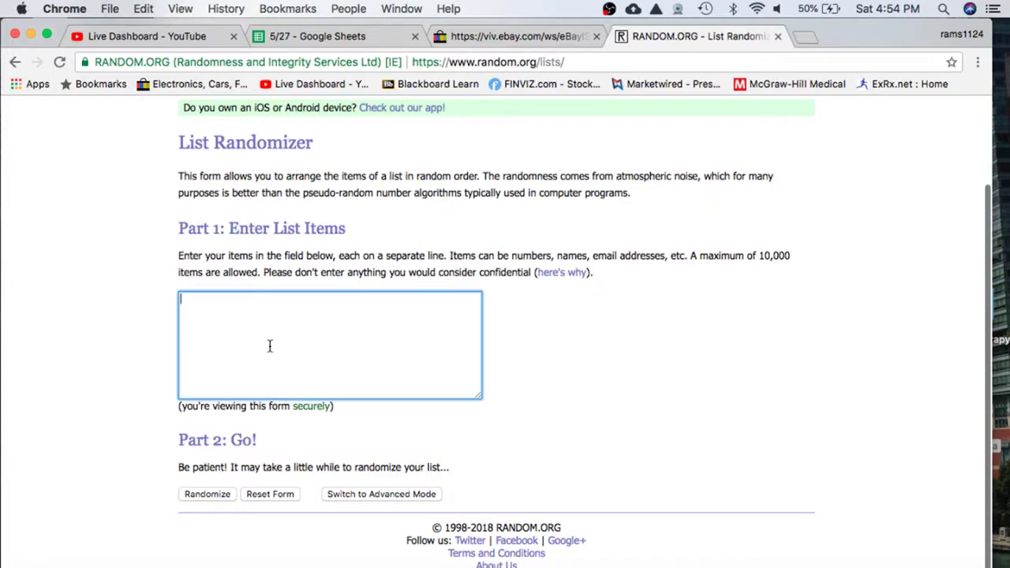
- Randomize the 32-name buyer list five times in a row
{"action": "left_click", "coordinate": [198, 497]}
{"action": "scroll", "coordinate": [190, 481], "scroll_direction": "down", "scroll_amount": 5}
{"action": "left_click", "coordinate": [193, 497]}
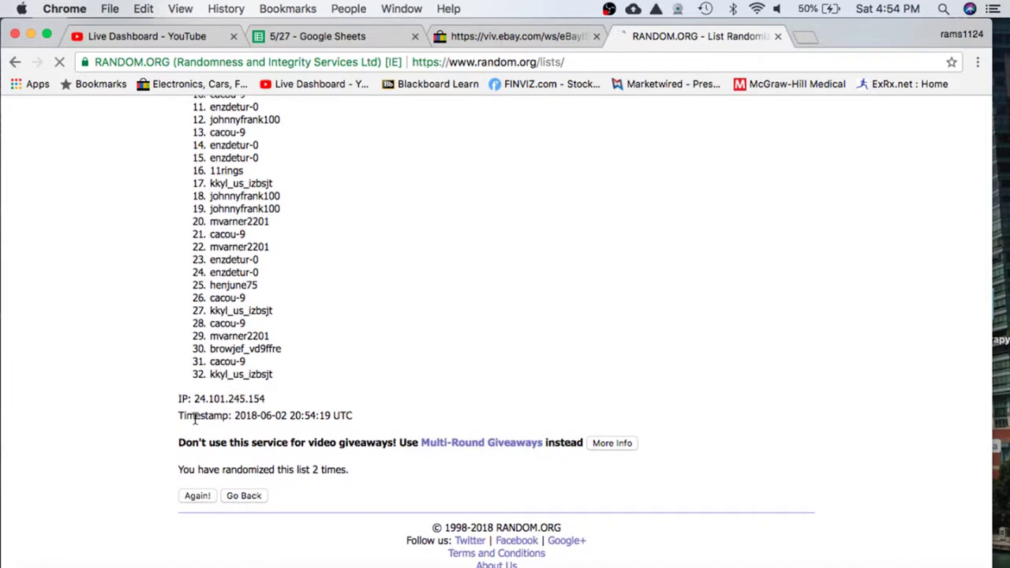
{"action": "left_click", "coordinate": [197, 496]}
{"action": "left_click", "coordinate": [197, 494]}
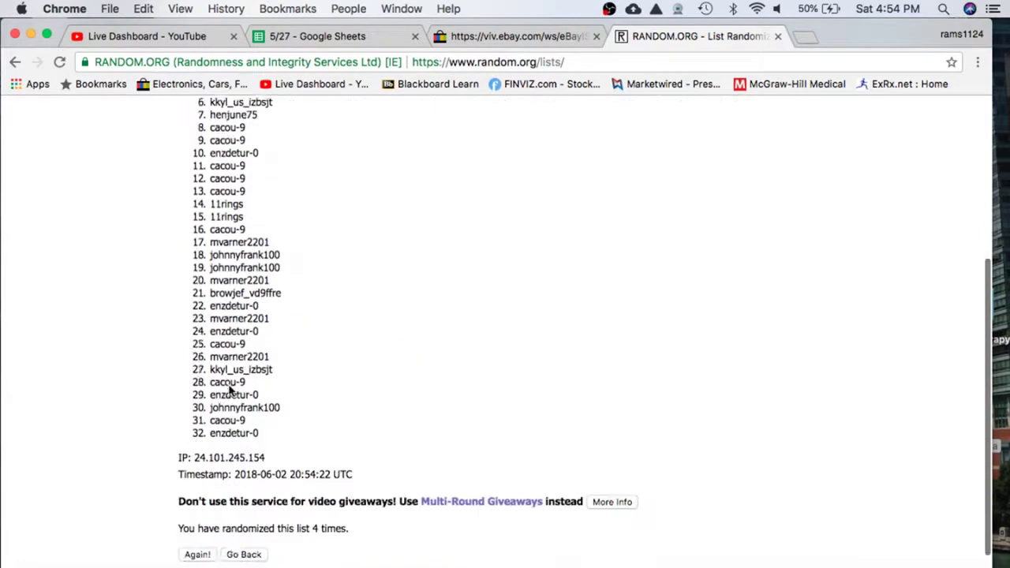
{"action": "left_click", "coordinate": [198, 491]}
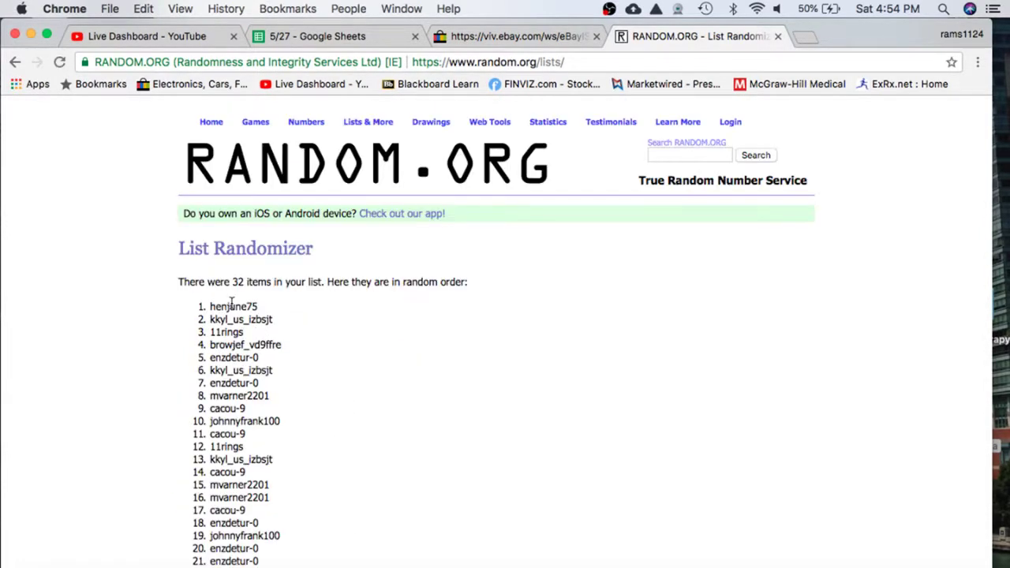
{"action": "double_click", "coordinate": [231, 306]}
{"action": "key", "text": "super+c"}
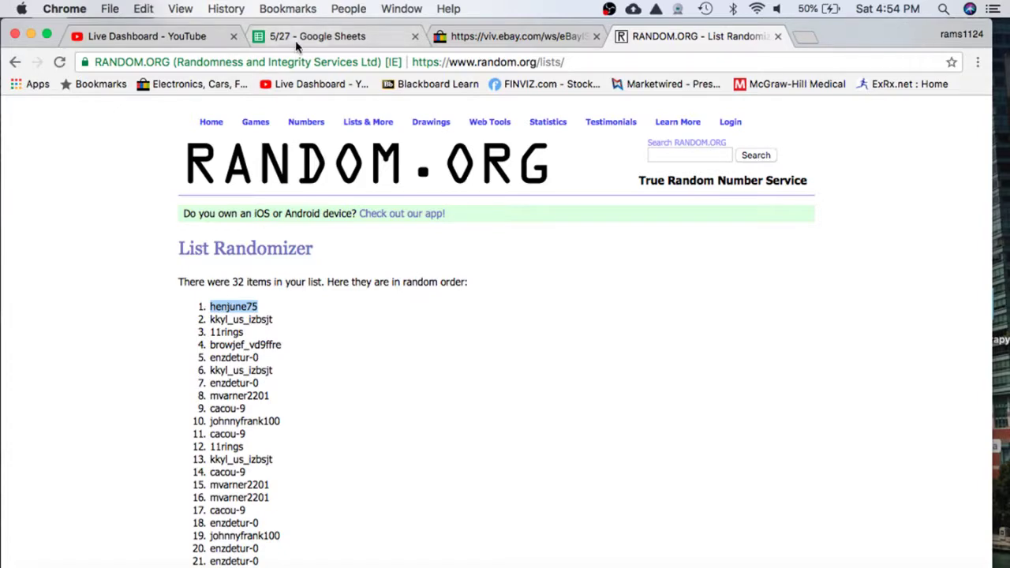
{"action": "left_click", "coordinate": [295, 40]}
{"action": "left_click", "coordinate": [426, 565]}
{"action": "left_click", "coordinate": [397, 466]}
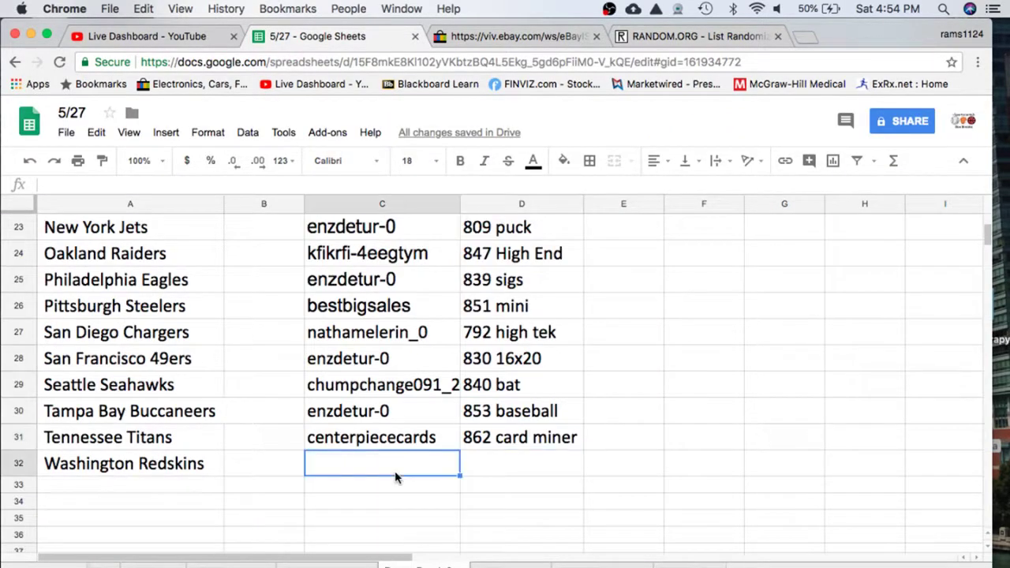
{"action": "key", "text": "super+v"}
{"action": "left_click", "coordinate": [477, 490]}
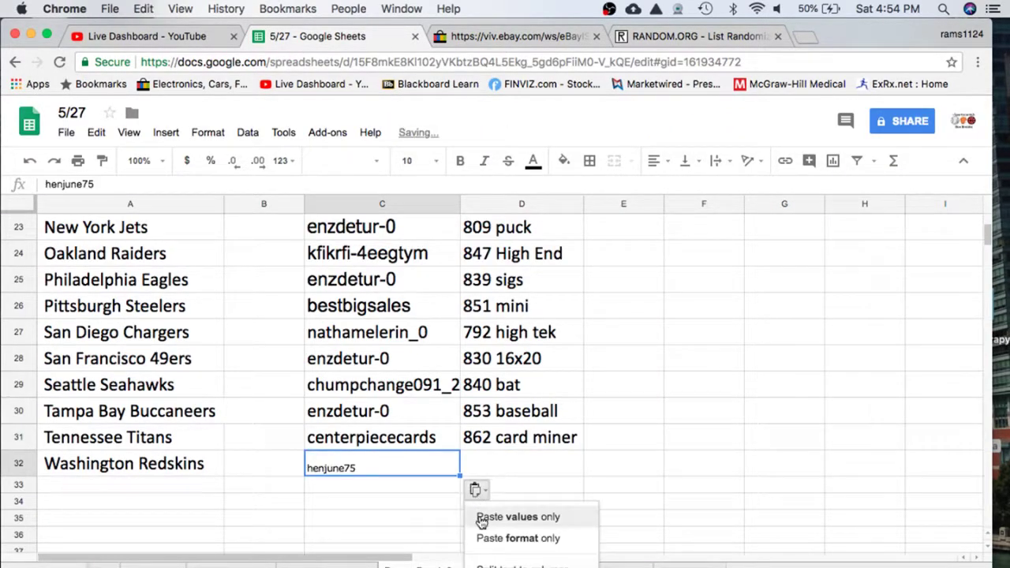
{"action": "left_click", "coordinate": [485, 517]}
{"action": "left_click", "coordinate": [499, 464]}
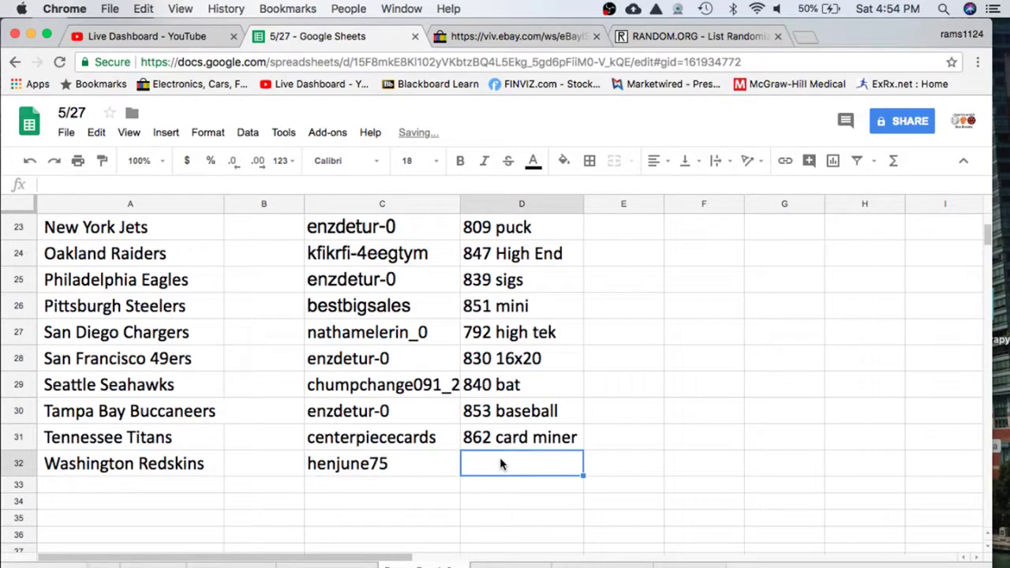
{"action": "type", "text": "852 "}
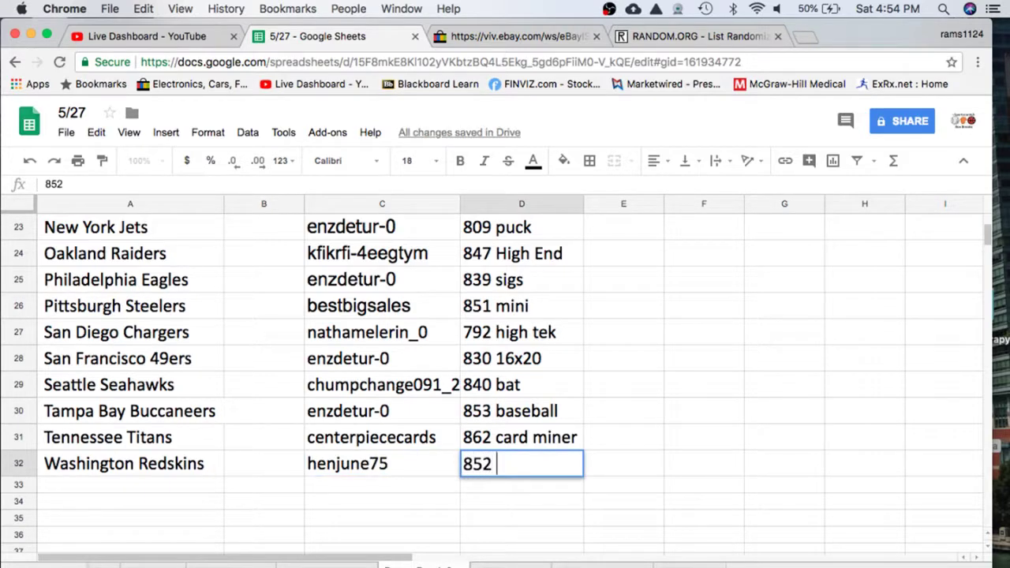
{"action": "type", "text": "jersey"}
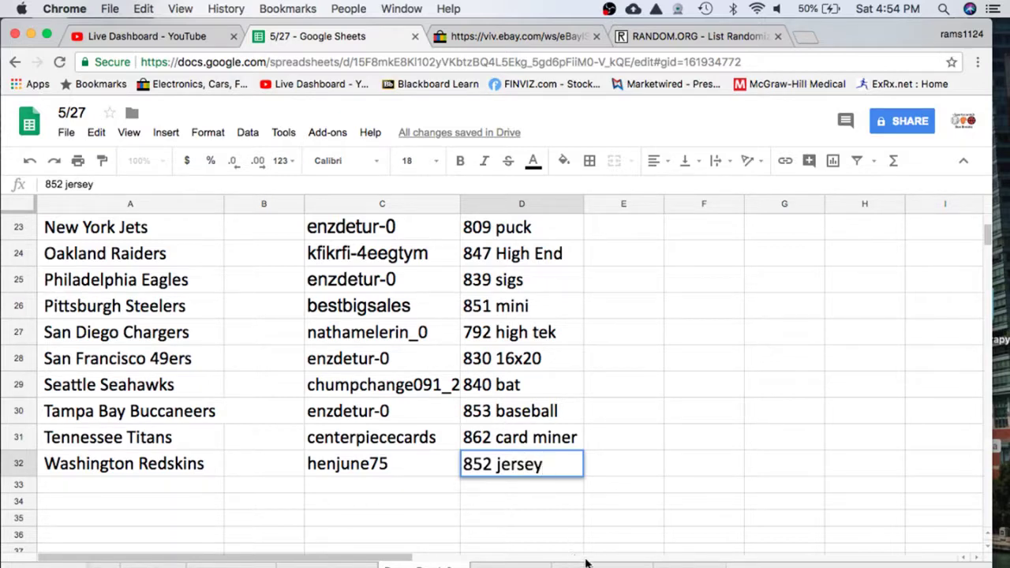
{"action": "left_click", "coordinate": [742, 562]}
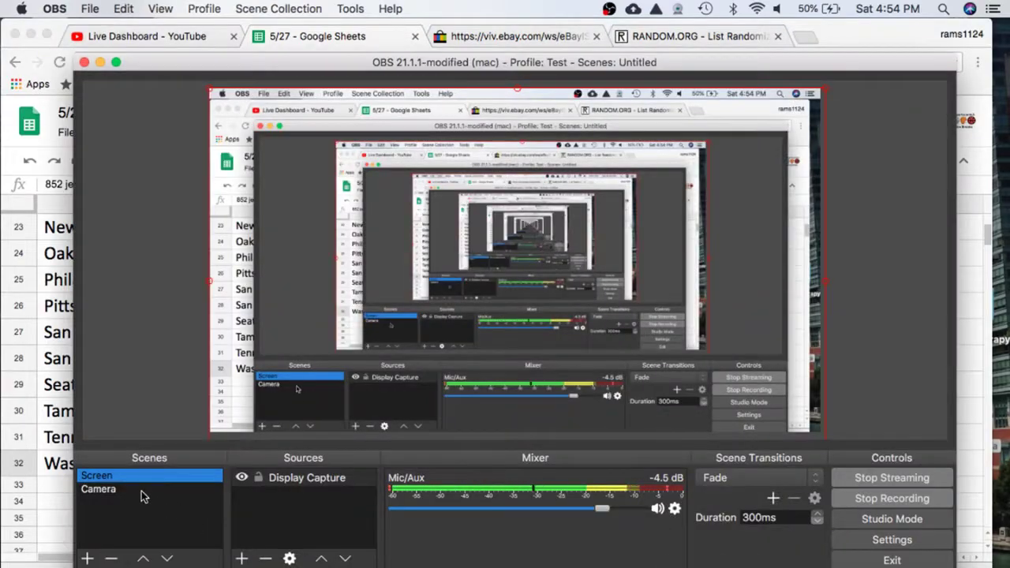